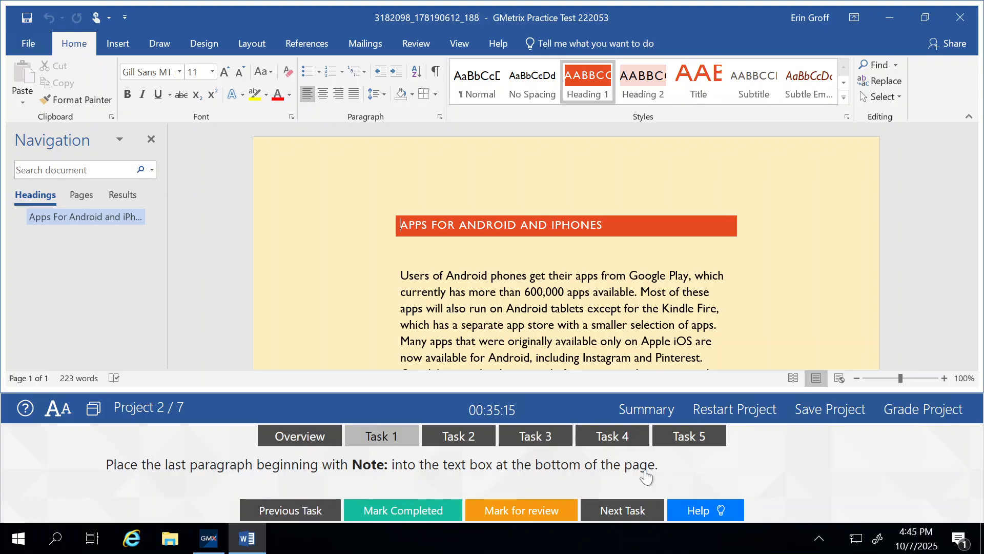
# Move the last paragraph, beginning with "Note:", into the text box at the bottom of the page and mark Task 1 completed.
pyautogui.scroll(-5, 564, 246)
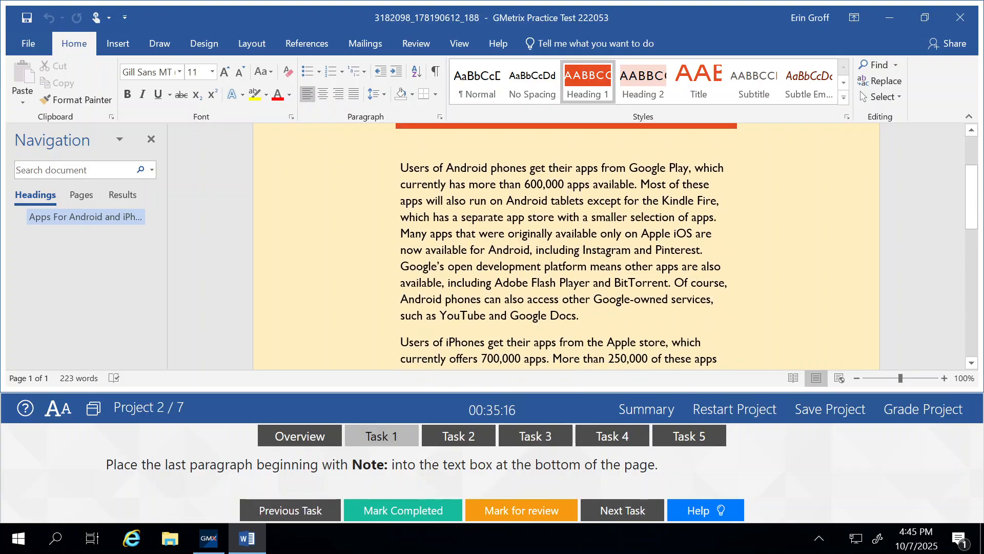
pyautogui.scroll(-1, 563, 247)
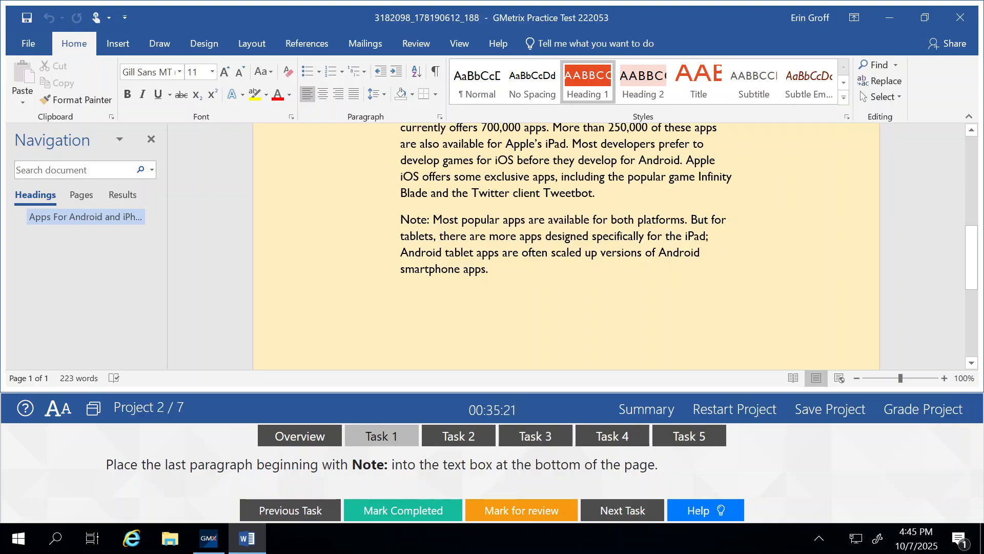
pyautogui.moveTo(400, 220); pyautogui.dragTo(498, 271)
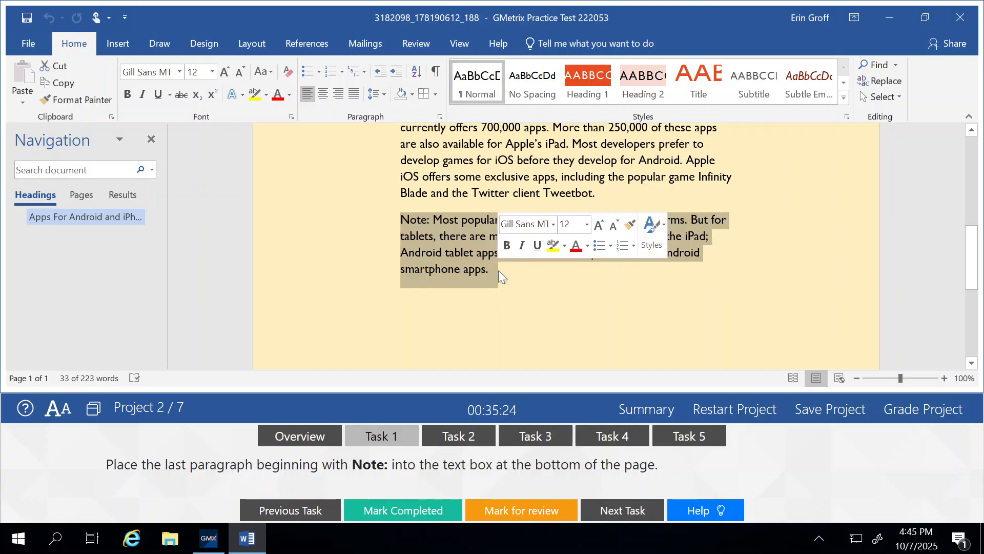
pyautogui.scroll(-2, 499, 270)
pyautogui.scroll(-2, 499, 271)
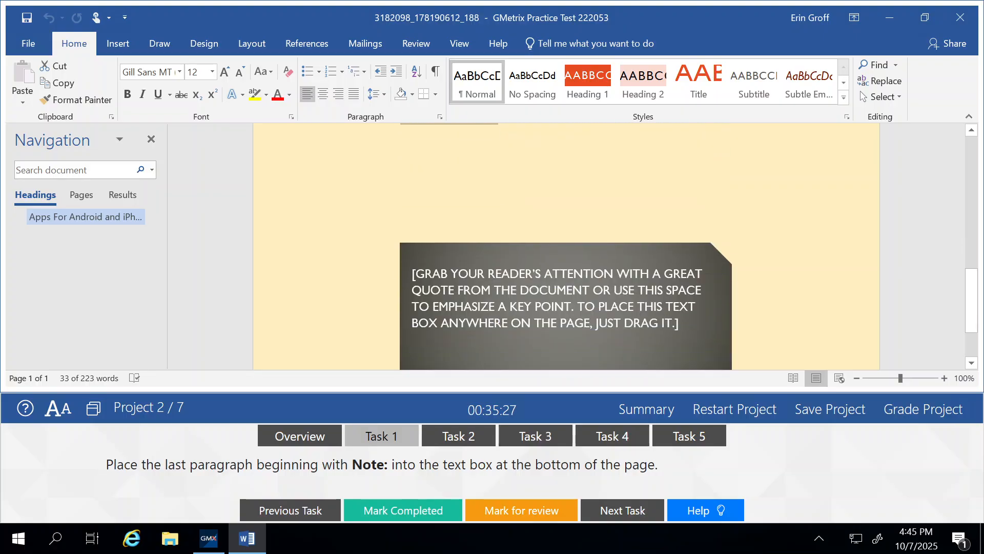
pyautogui.scroll(1, 502, 266)
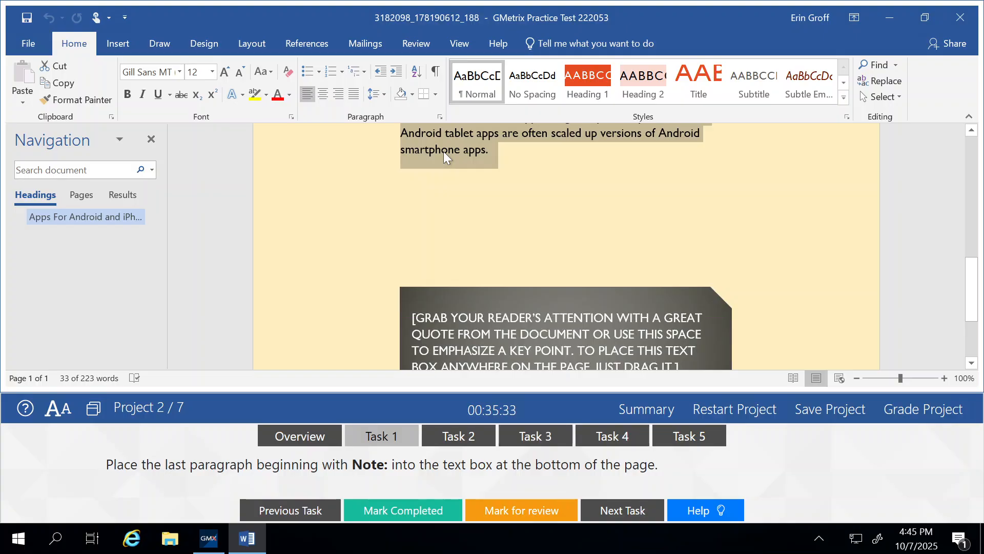
pyautogui.moveTo(444, 152); pyautogui.dragTo(497, 336)
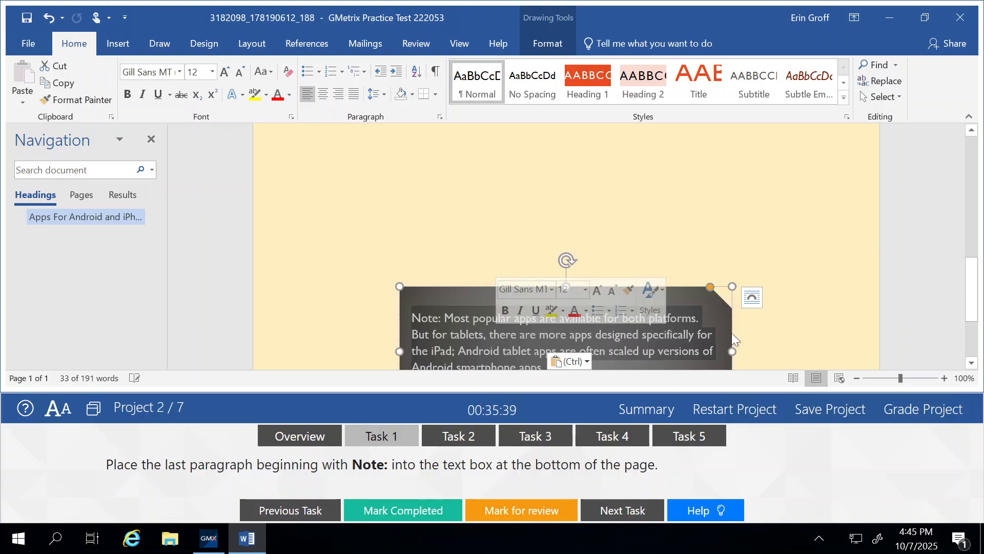
pyautogui.scroll(-1, 734, 322)
pyautogui.scroll(-3, 734, 321)
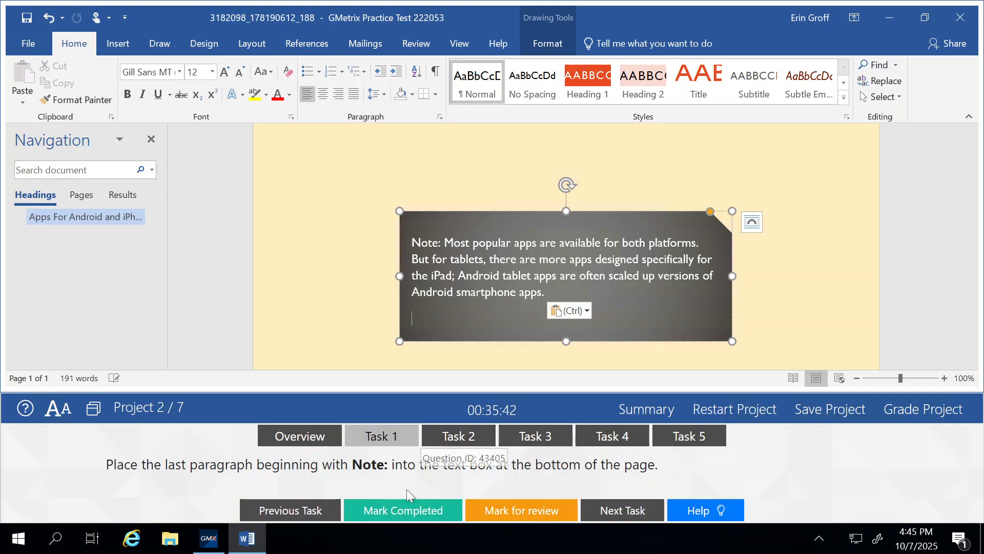
pyautogui.click(391, 511)
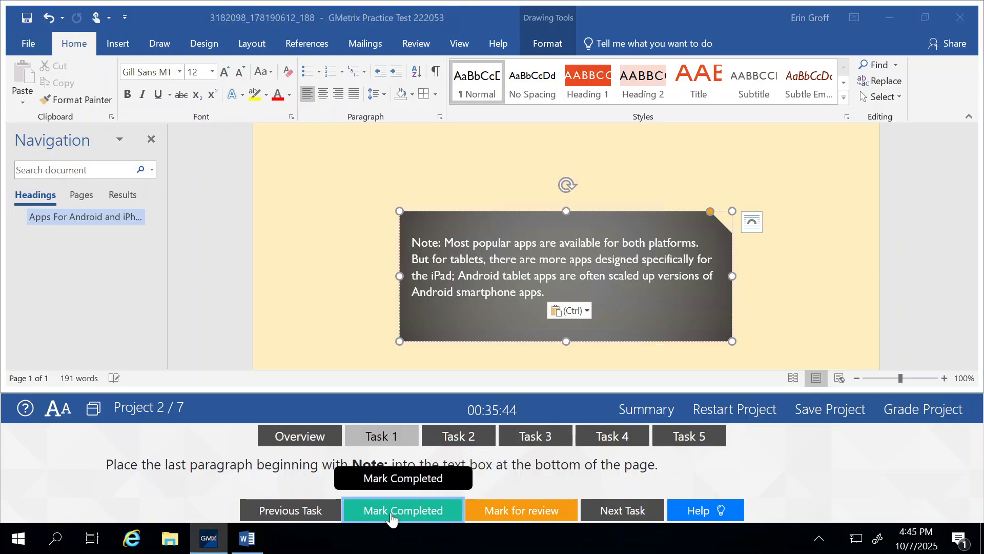
# Go on to Task 2 and set a custom left margin of 1.5" for the document.
pyautogui.click(623, 514)
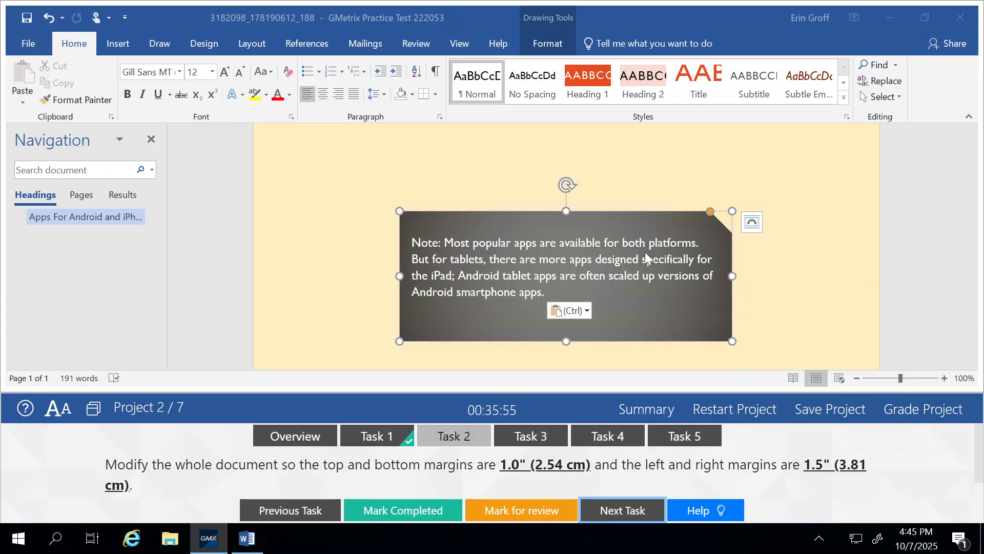
pyautogui.scroll(8, 646, 256)
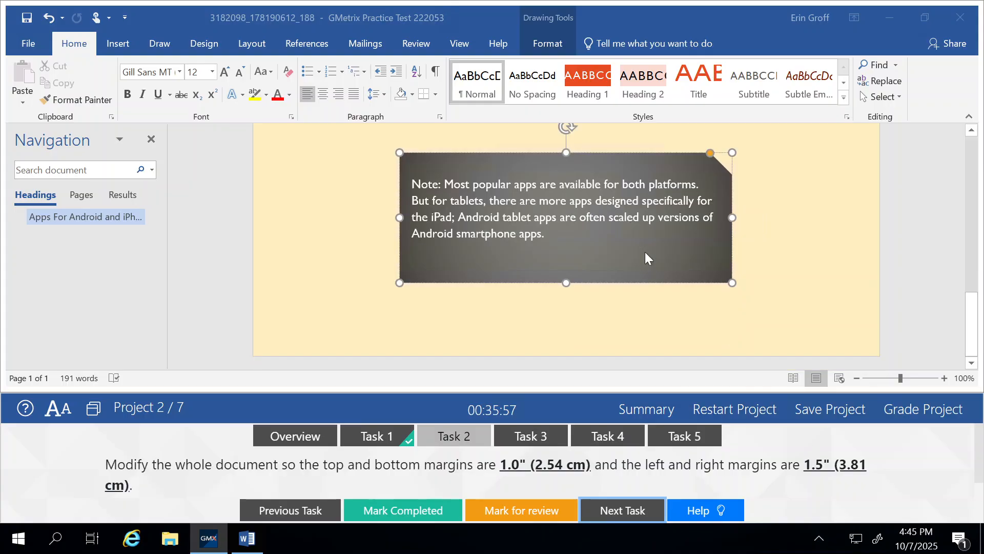
pyautogui.click(482, 259)
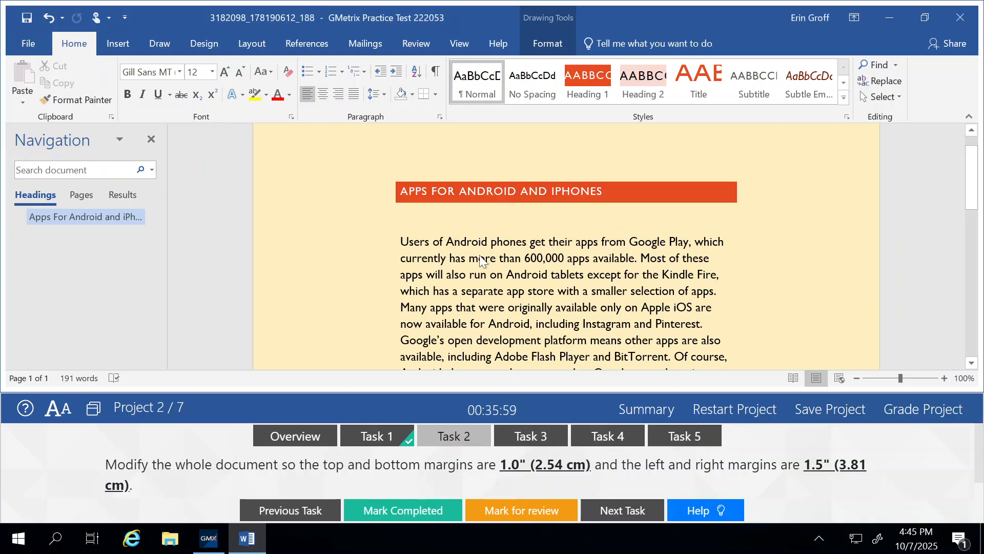
pyautogui.click(245, 47)
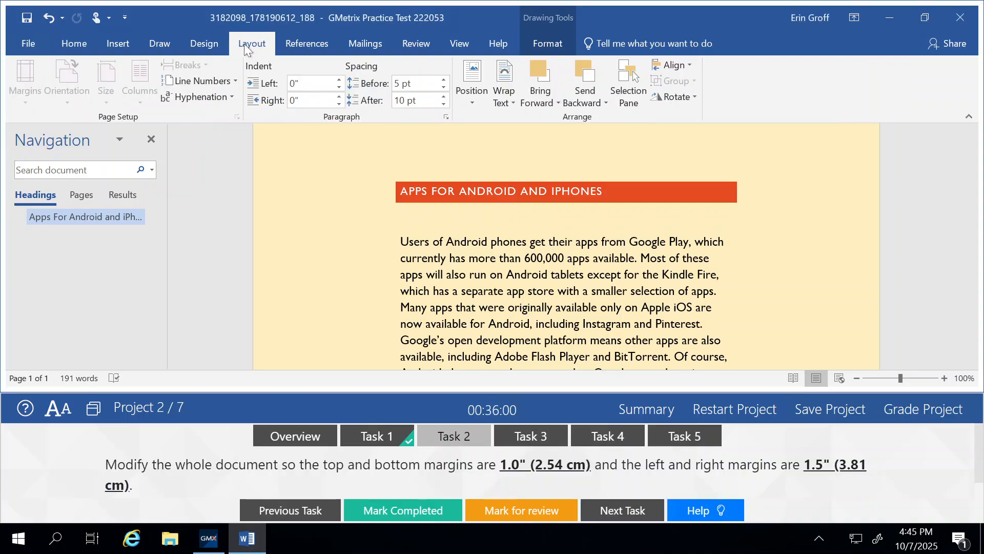
pyautogui.click(428, 258)
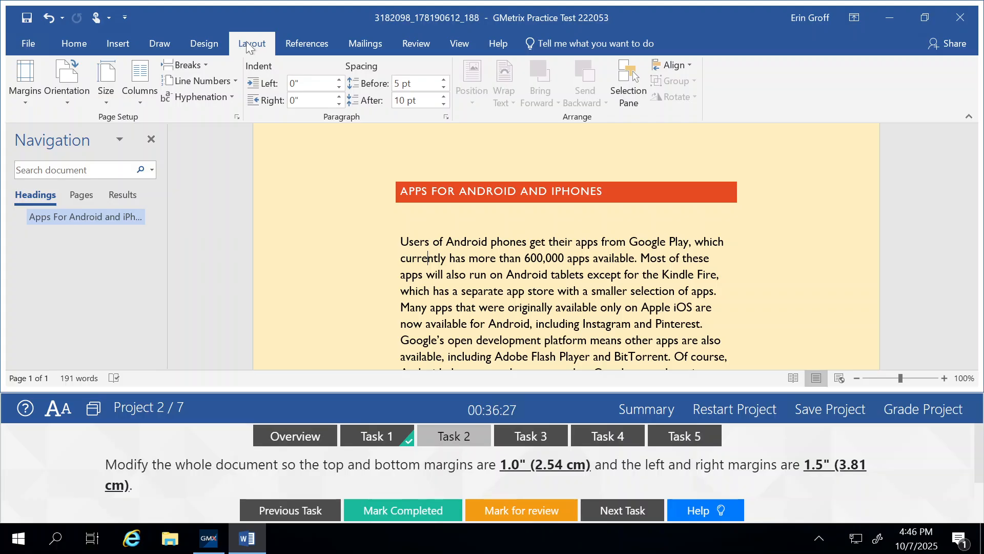
pyautogui.click(26, 98)
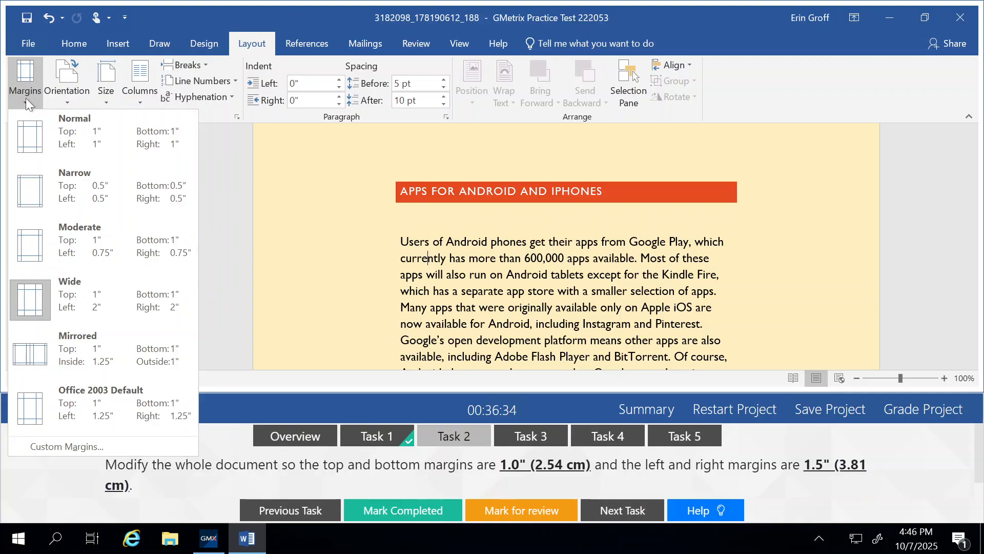
pyautogui.click(70, 446)
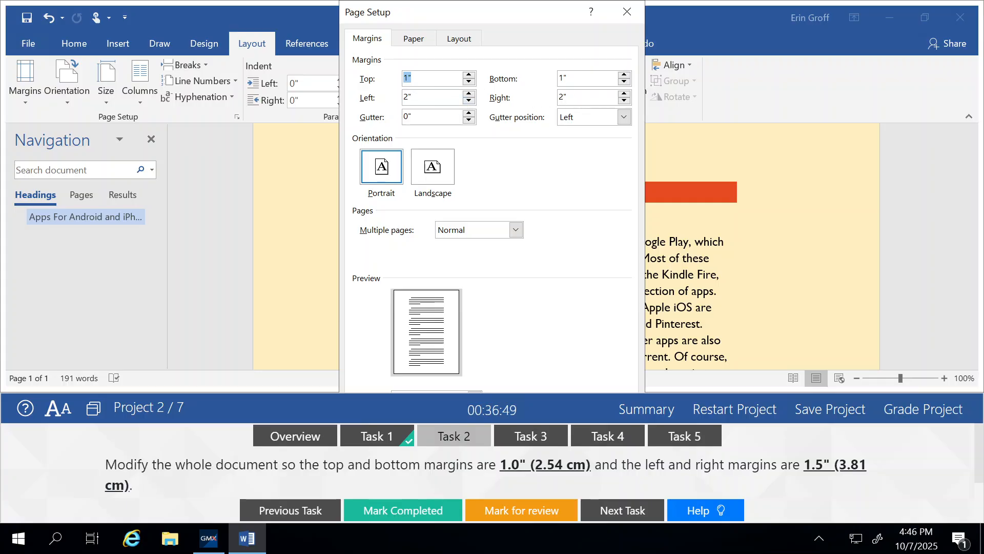
pyautogui.click(468, 101)
pyautogui.click(468, 100)
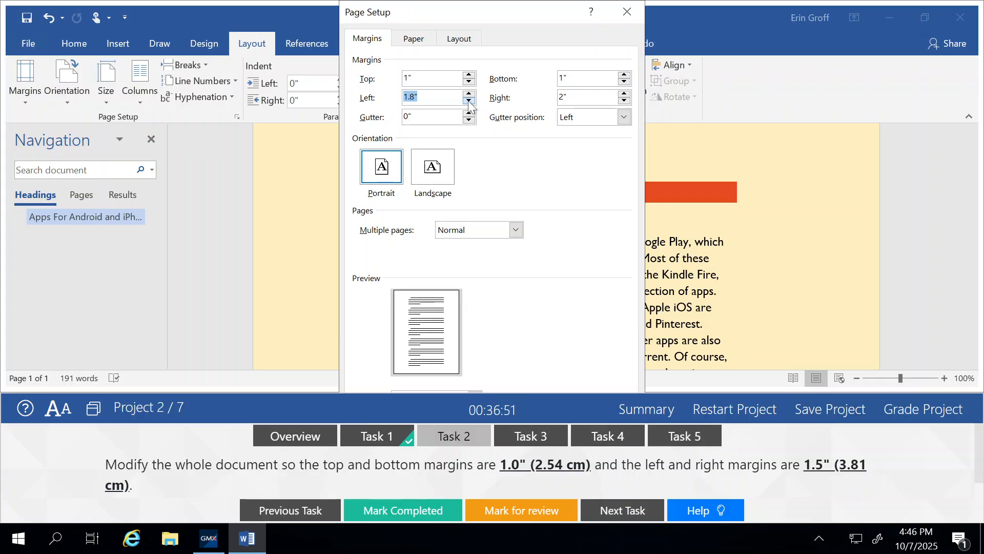
pyautogui.click(469, 101)
pyautogui.click(469, 101)
pyautogui.click(469, 101)
# Set the right margin to 1.5" and apply the custom margins to the whole document.
pyautogui.click(624, 100)
pyautogui.click(624, 101)
pyautogui.click(625, 101)
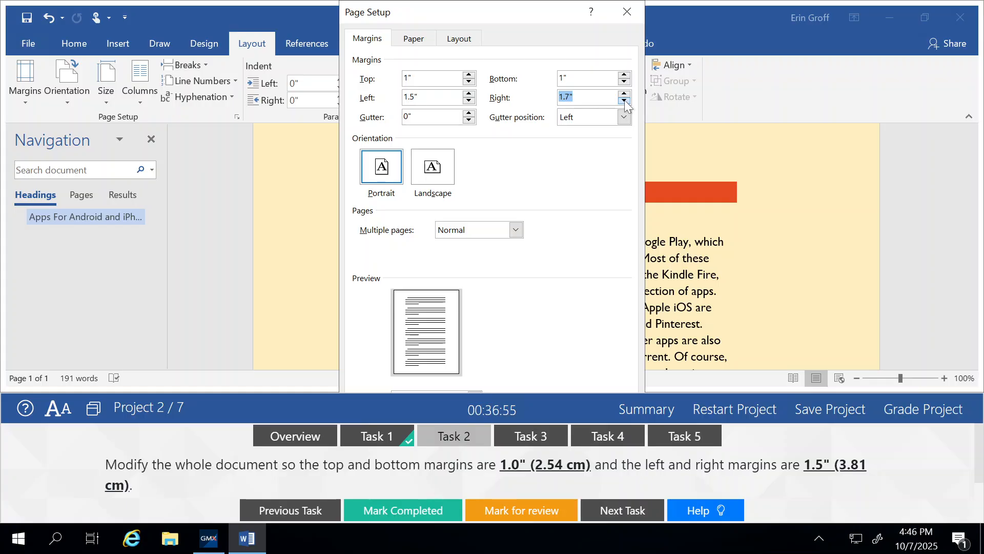
pyautogui.click(624, 101)
pyautogui.moveTo(687, 393); pyautogui.dragTo(693, 452)
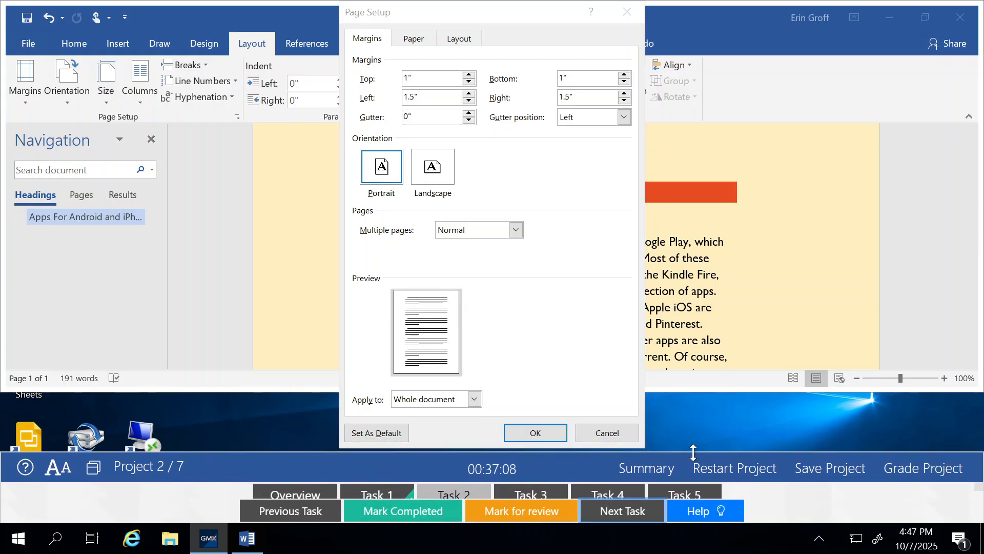
pyautogui.click(530, 433)
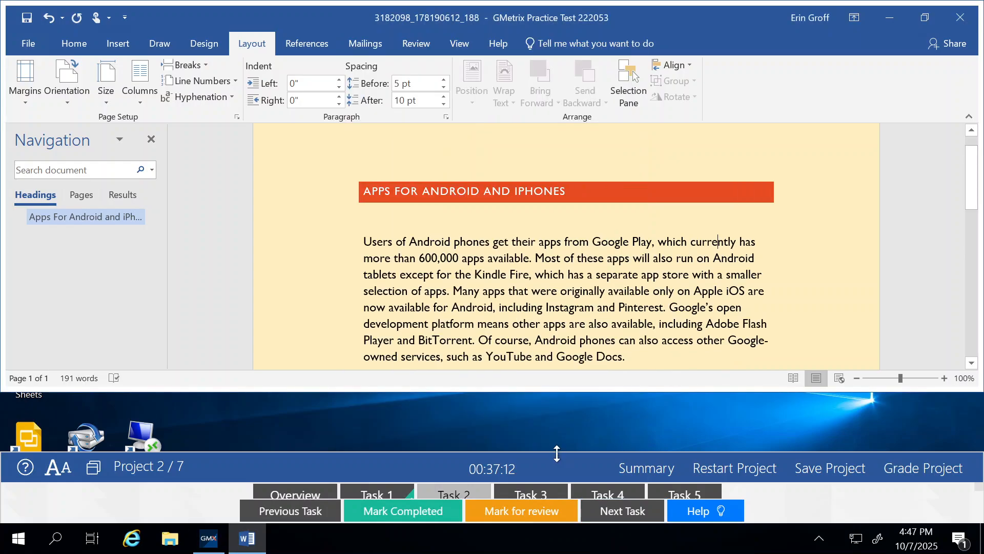
# Enlarge the task instructions area, mark Task 2 completed and go on to Task 3.
pyautogui.moveTo(556, 452); pyautogui.dragTo(544, 374)
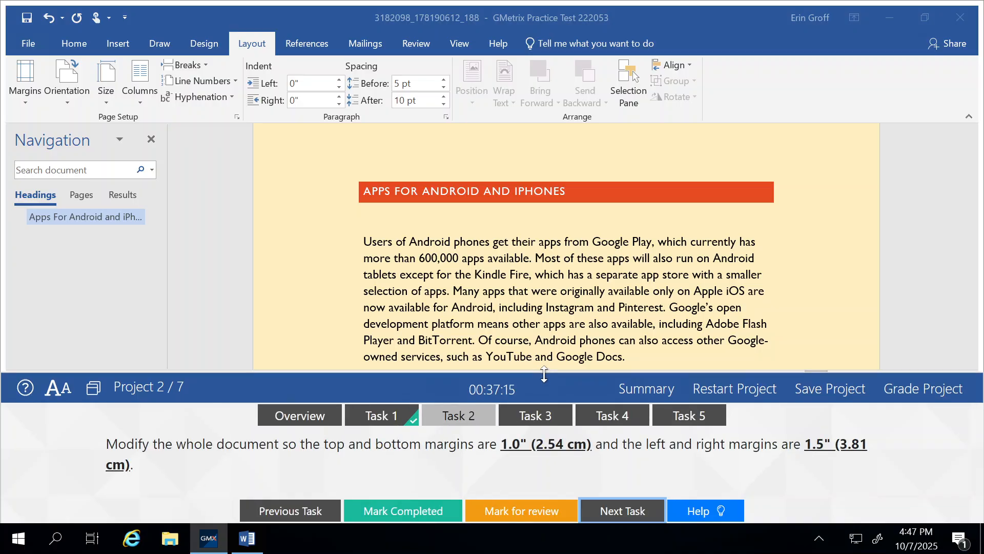
pyautogui.click(420, 511)
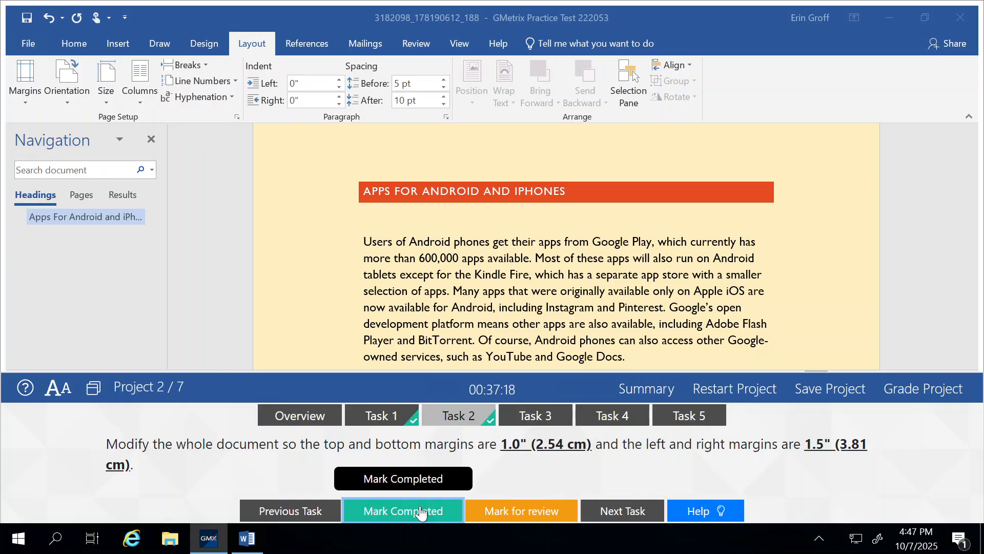
pyautogui.click(625, 511)
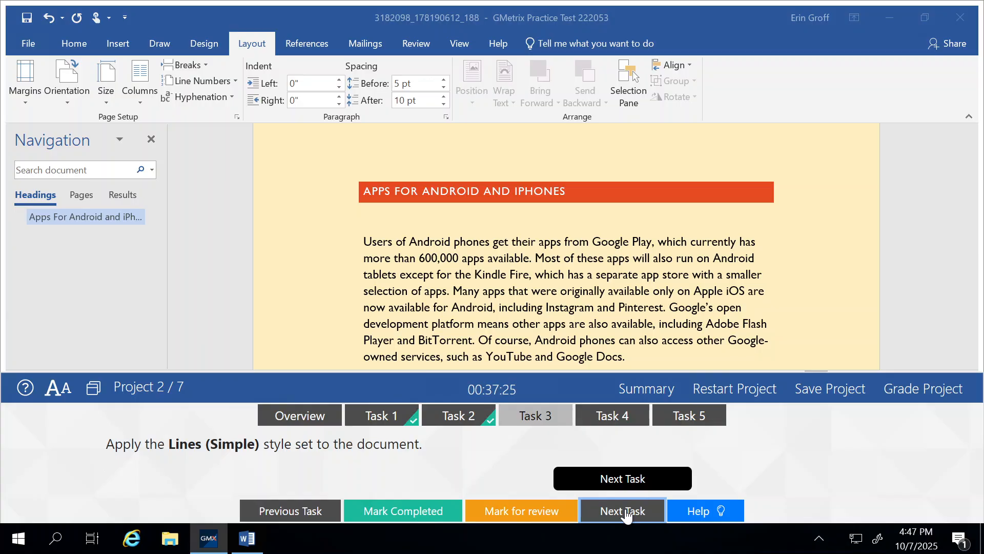
pyautogui.click(625, 511)
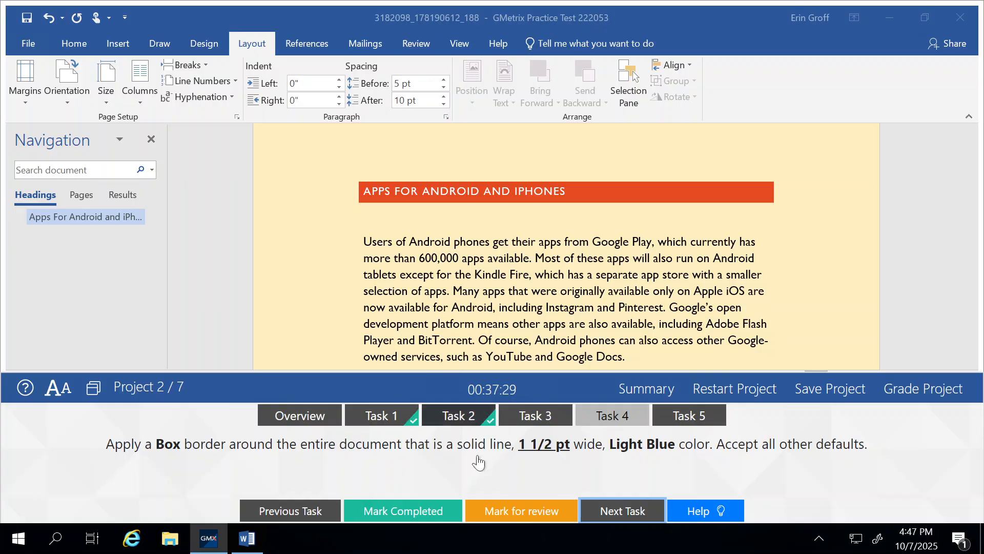
pyautogui.click(594, 424)
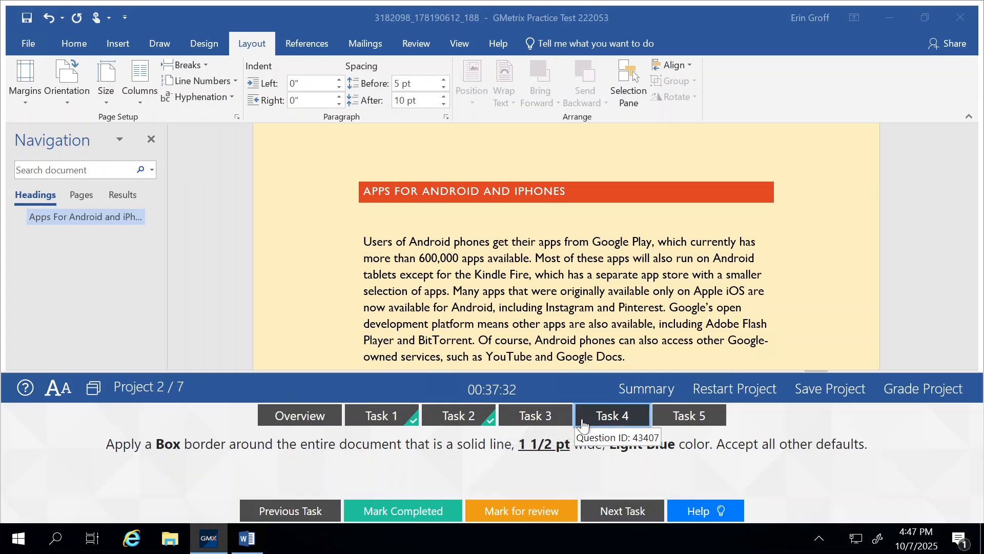
pyautogui.click(532, 420)
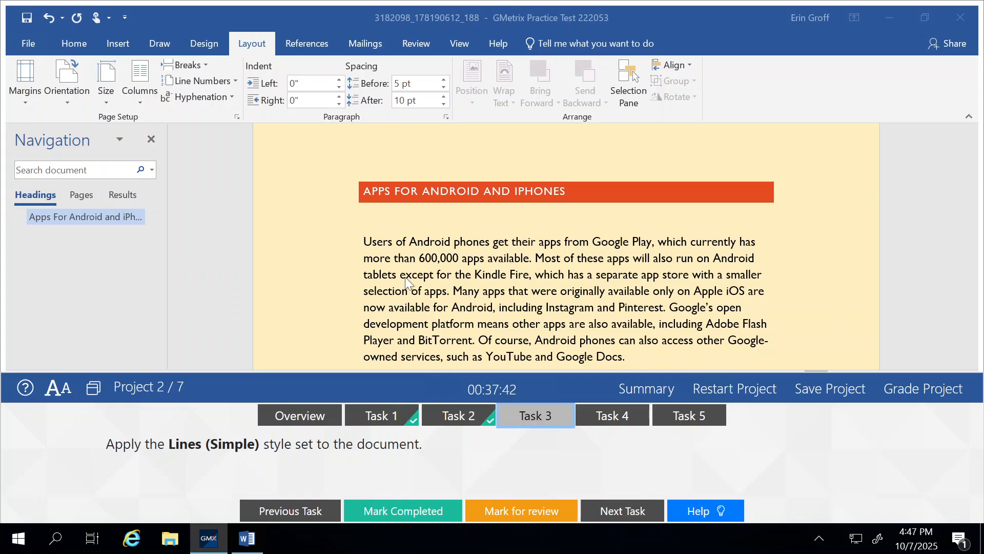
# Show the help instructions for Task 3 on applying the Lines (Simple) style set.
pyautogui.click(81, 48)
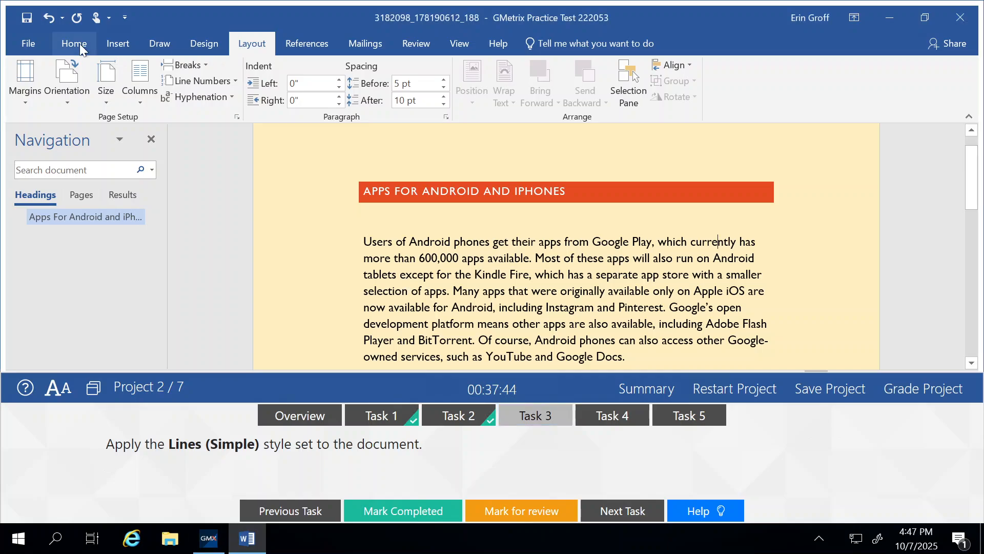
pyautogui.click(81, 49)
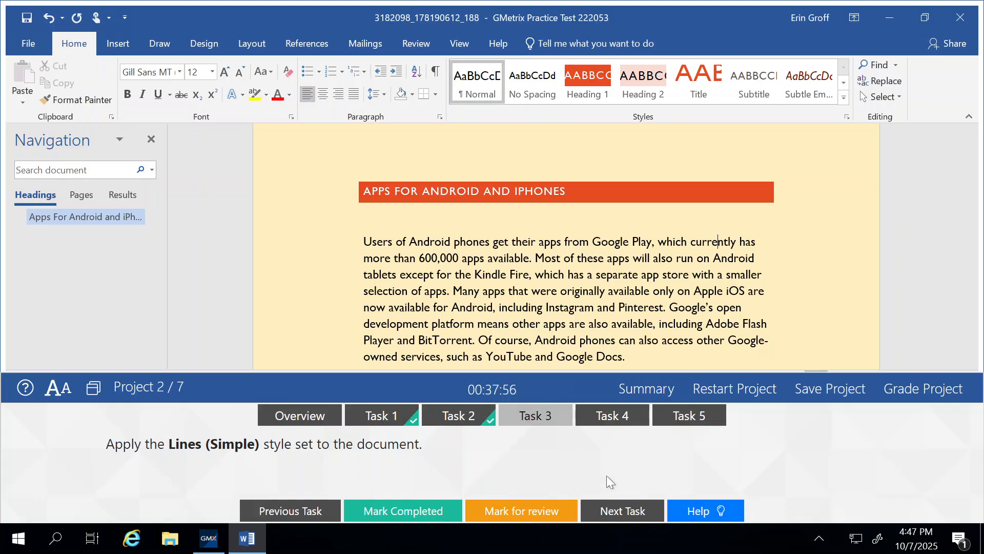
pyautogui.click(684, 505)
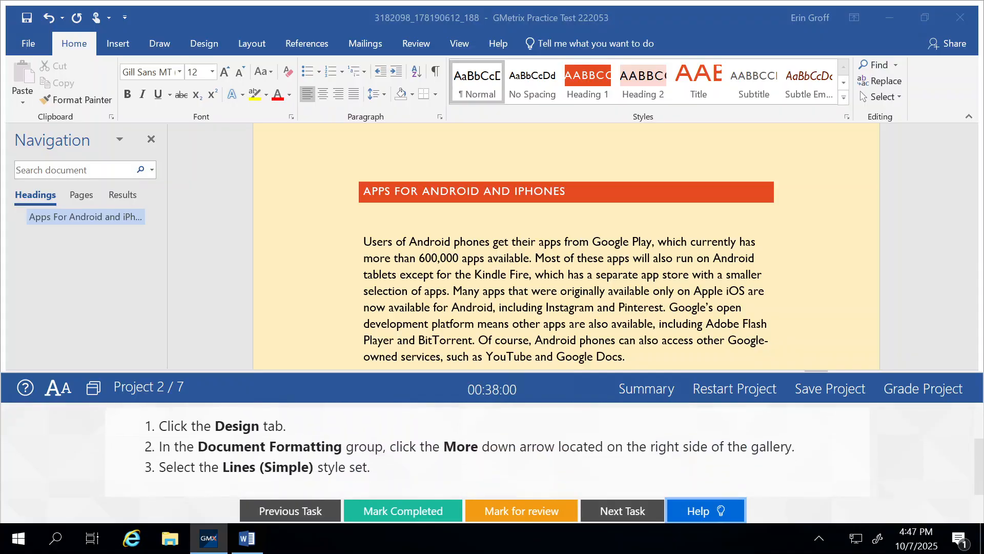
pyautogui.scroll(2, 487, 452)
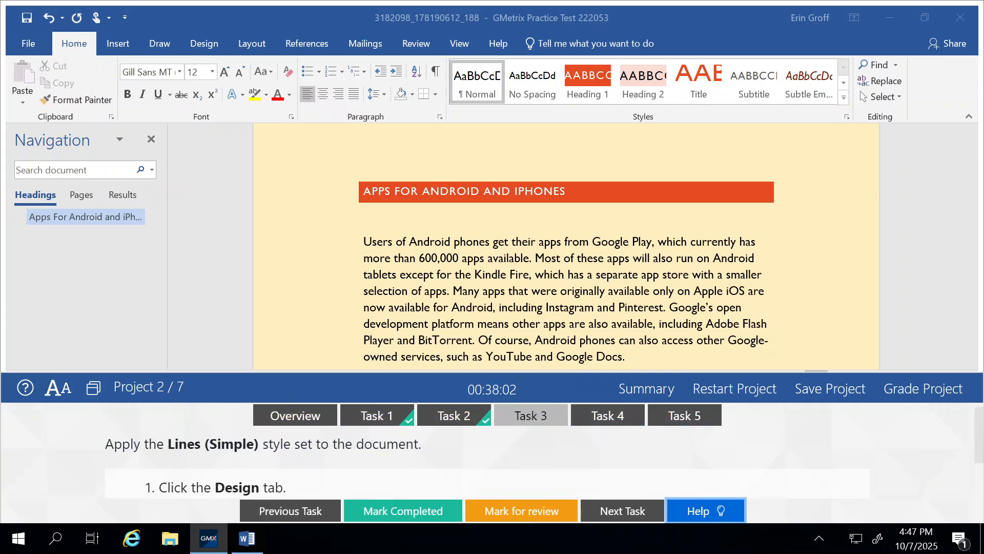
pyautogui.click(446, 305)
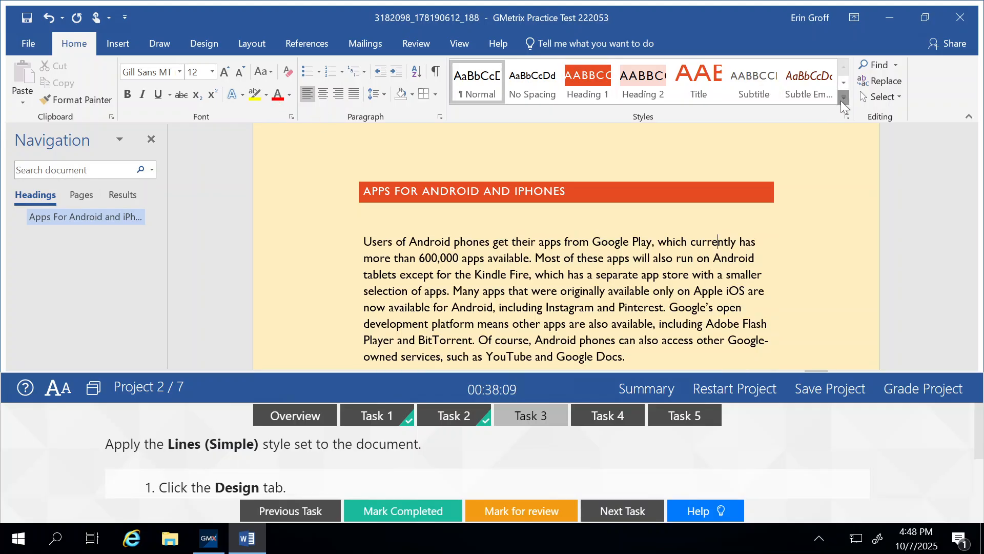
pyautogui.click(841, 101)
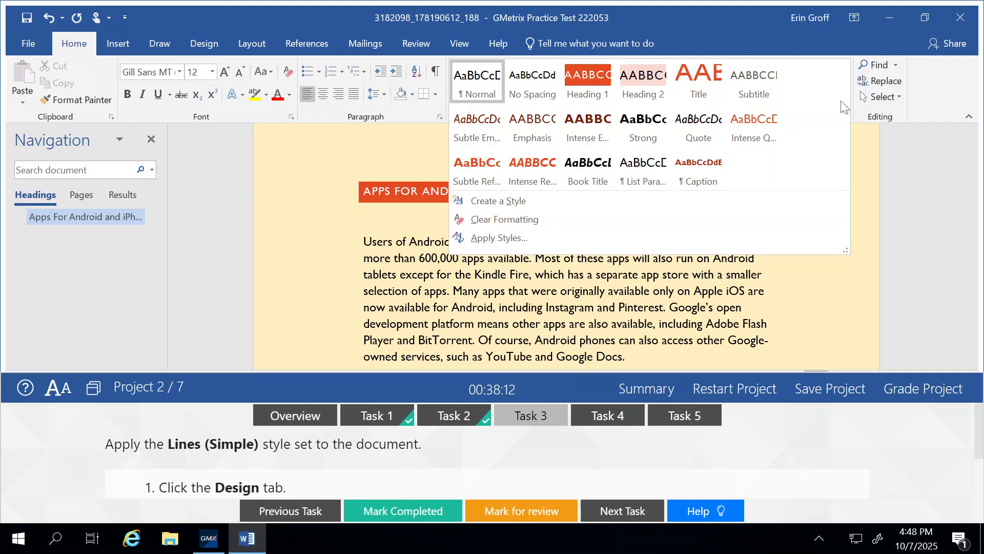
pyautogui.click(429, 301)
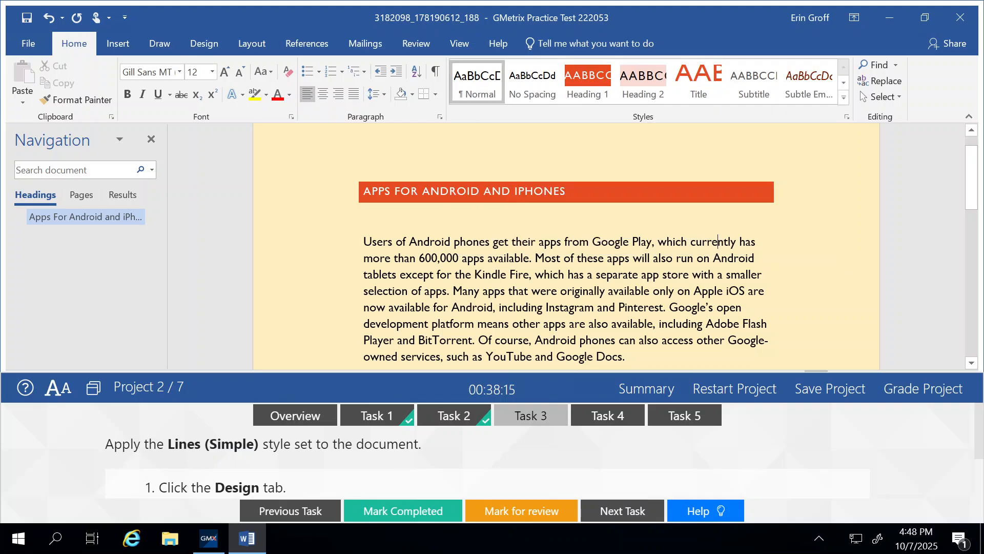
# Apply the built-in Lines (Simple) style set to the document.
pyautogui.click(200, 44)
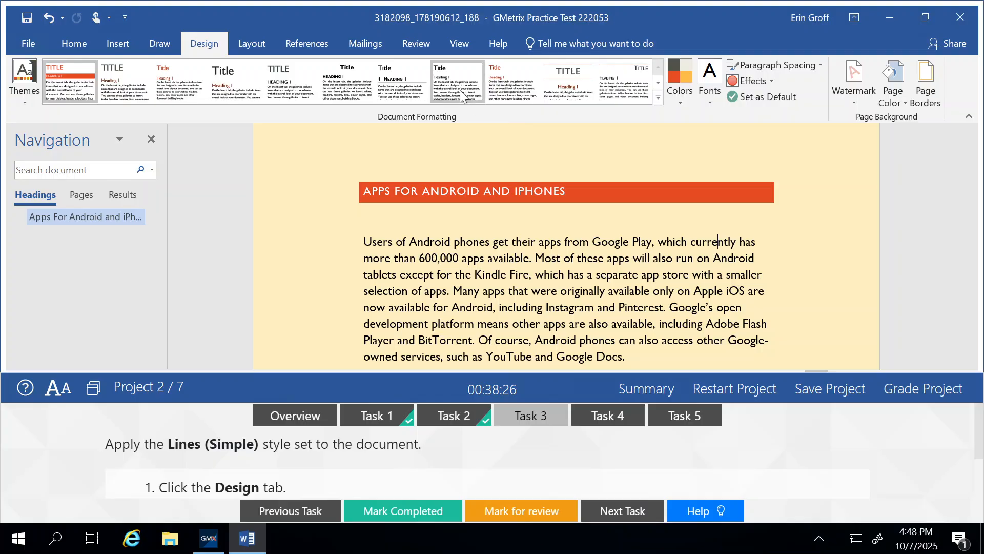
pyautogui.click(658, 99)
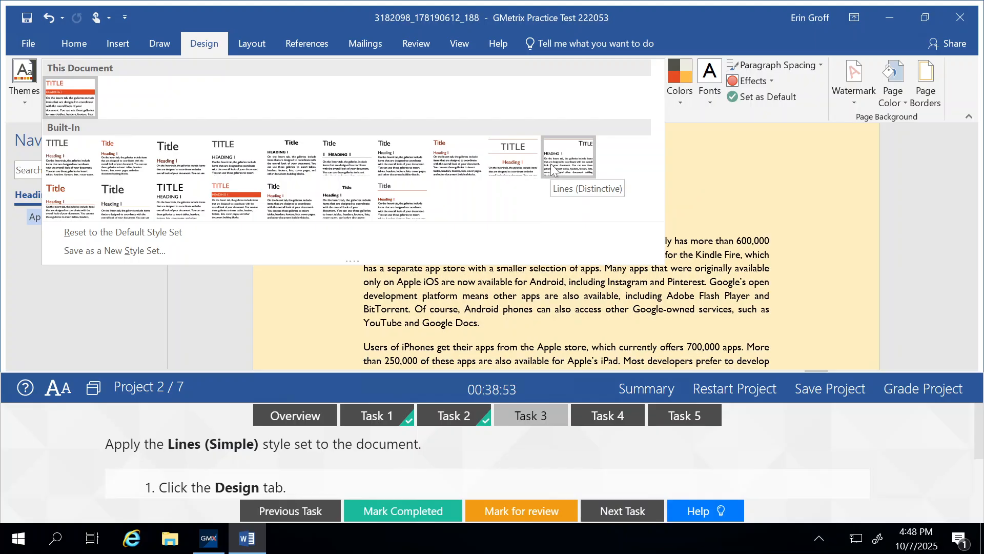
pyautogui.click(78, 198)
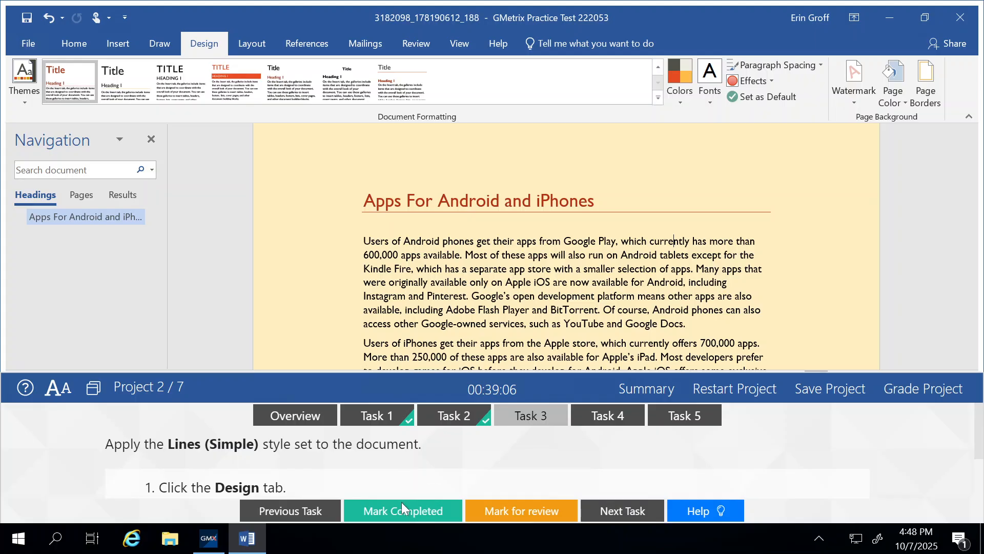
# Mark Task 3 completed and go on to Task 4.
pyautogui.click(388, 514)
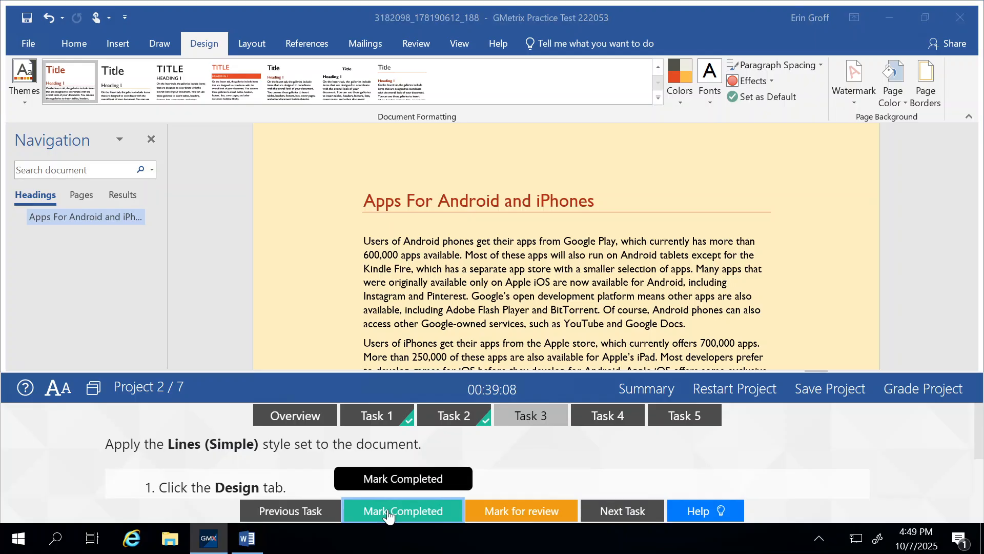
pyautogui.click(629, 515)
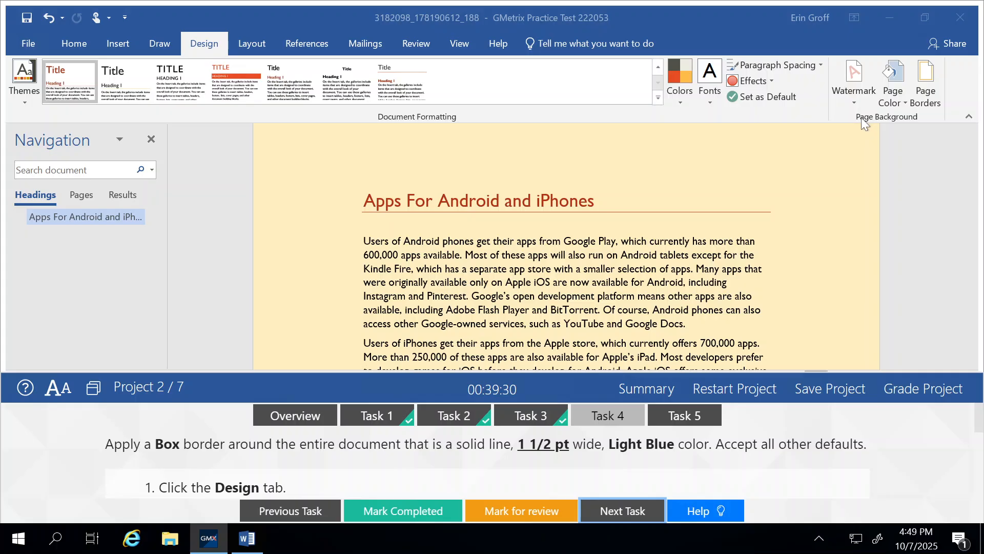
# Apply a solid Box page border, 1 ½ pt wide in Light Blue, to the whole document.
pyautogui.click(923, 90)
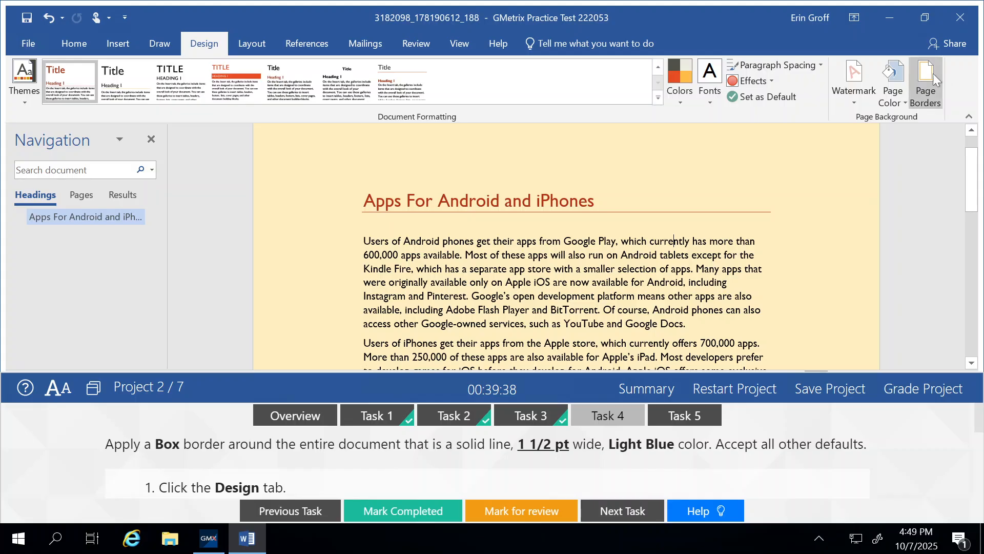
pyautogui.click(931, 74)
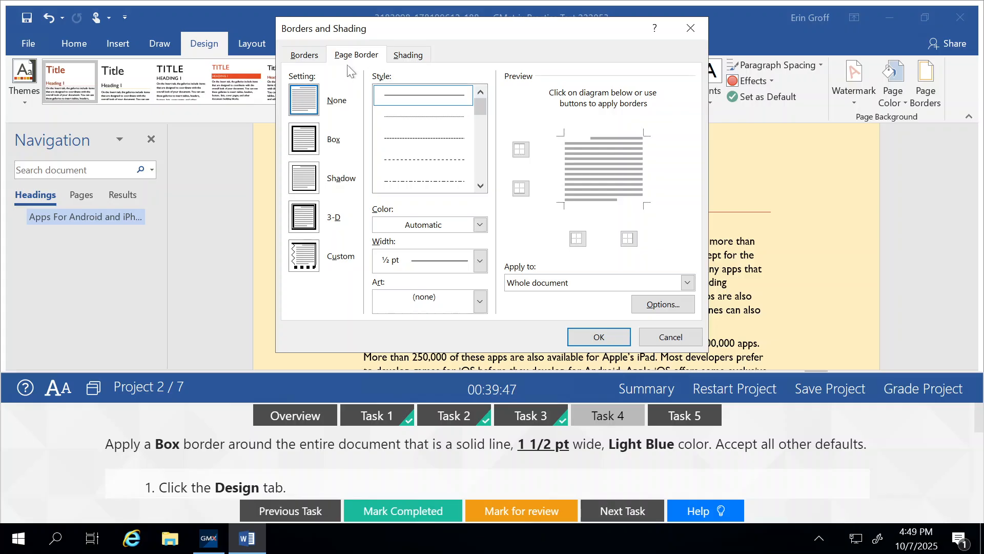
pyautogui.click(305, 137)
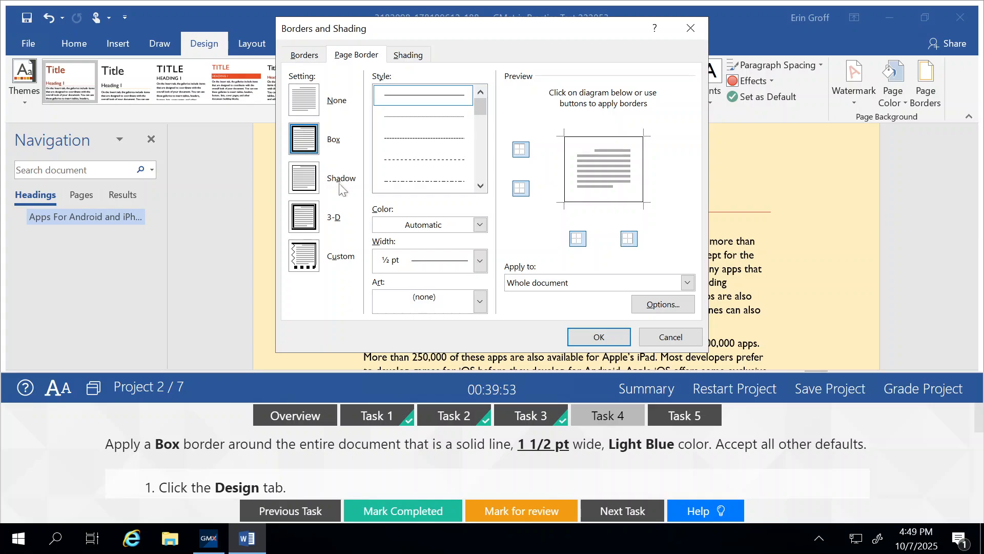
pyautogui.click(480, 262)
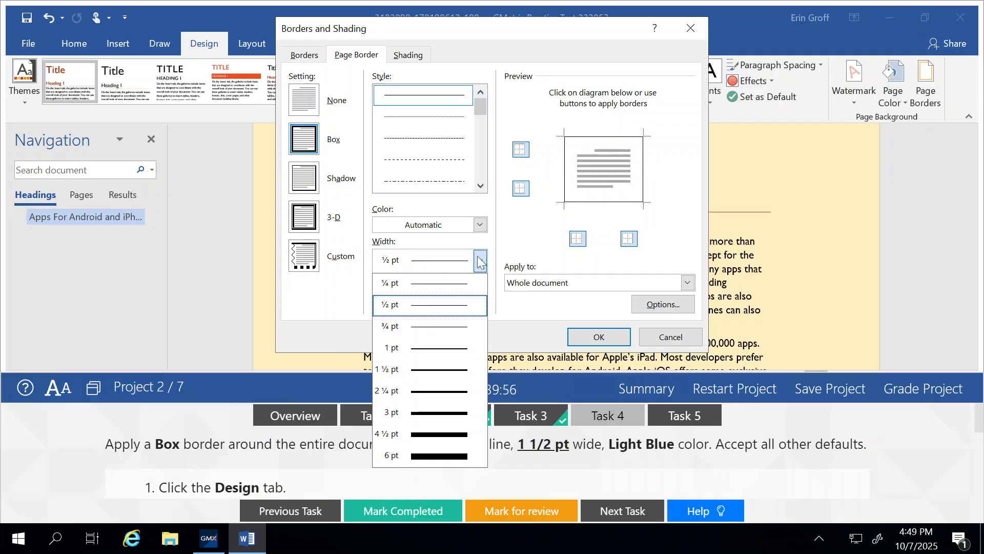
pyautogui.click(409, 369)
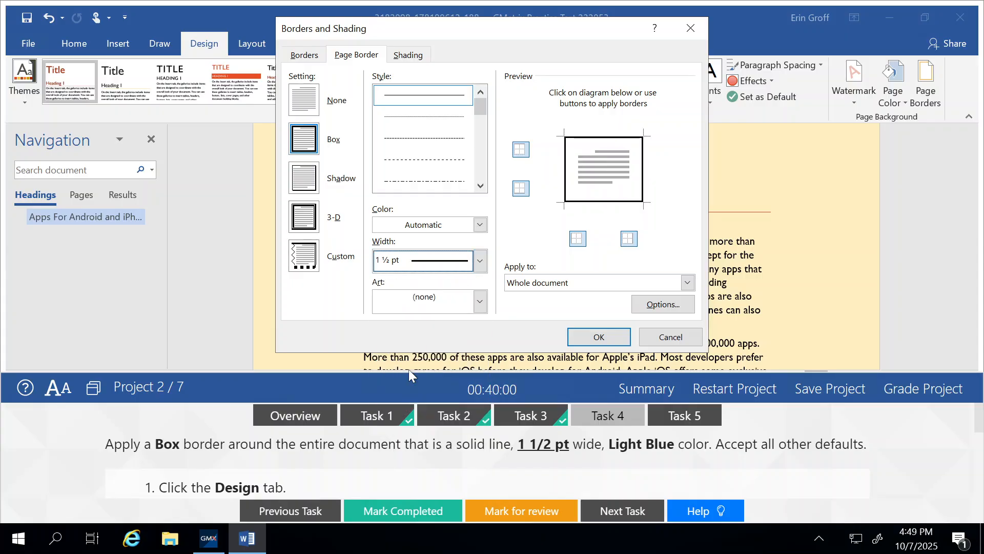
pyautogui.click(479, 226)
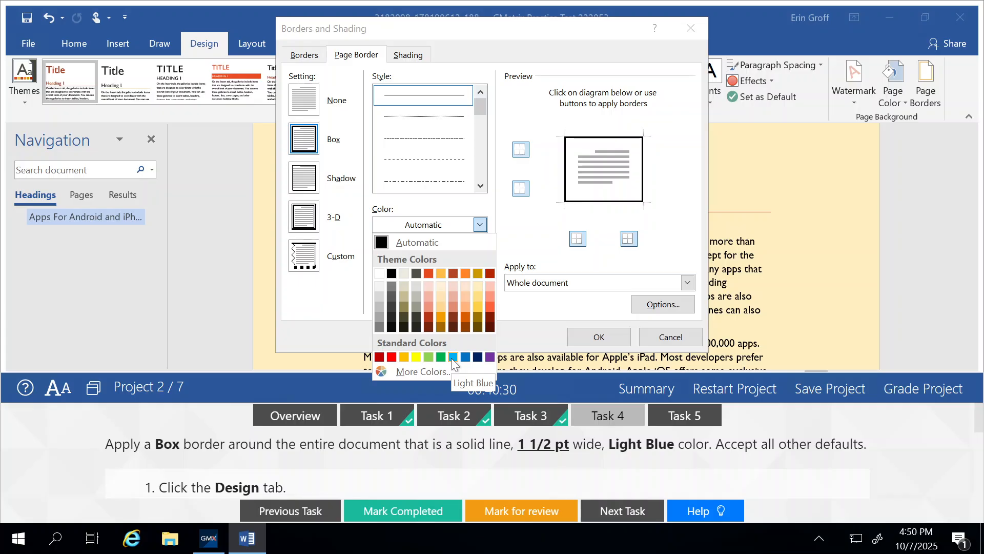
pyautogui.click(452, 357)
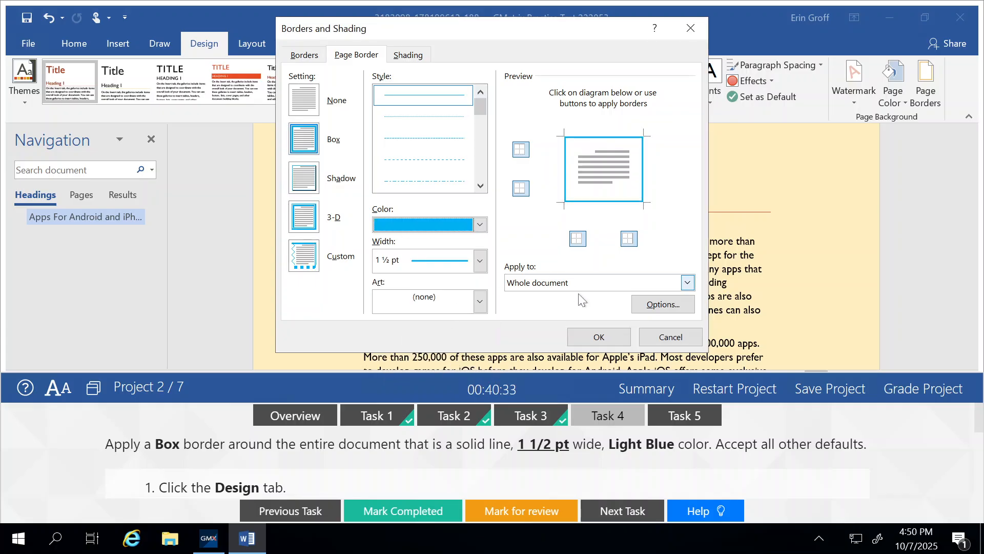
pyautogui.click(599, 337)
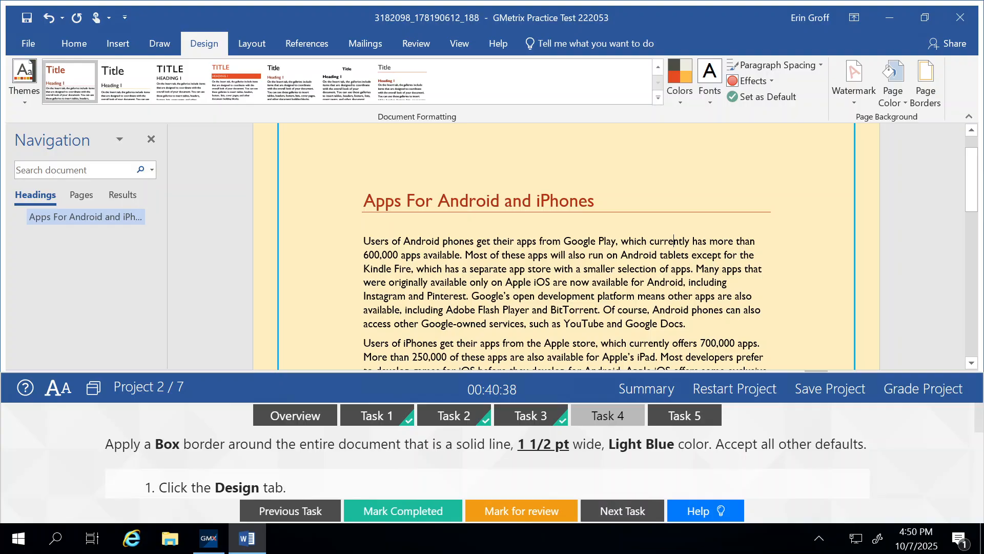
# Mark Task 4 completed and go on to Task 5.
pyautogui.click(401, 510)
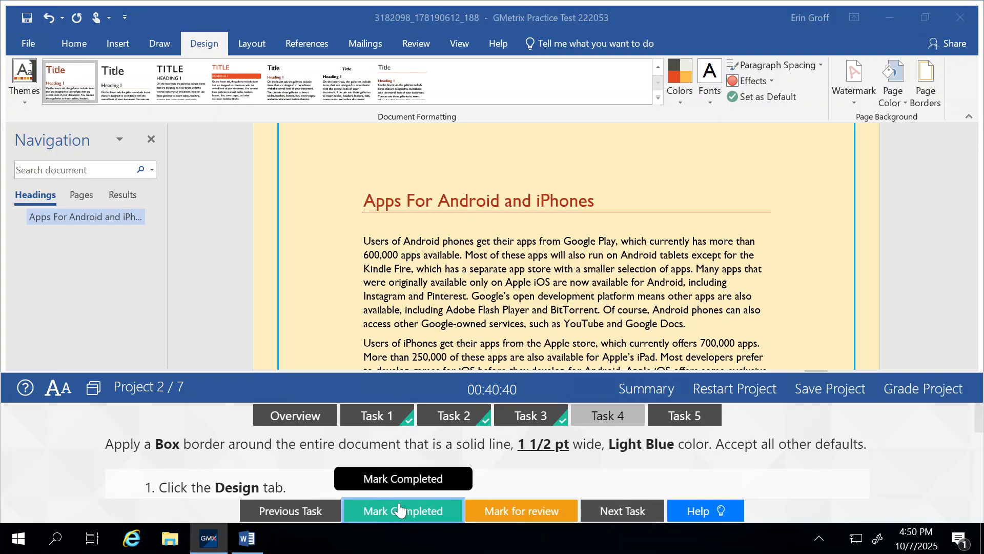
pyautogui.click(634, 510)
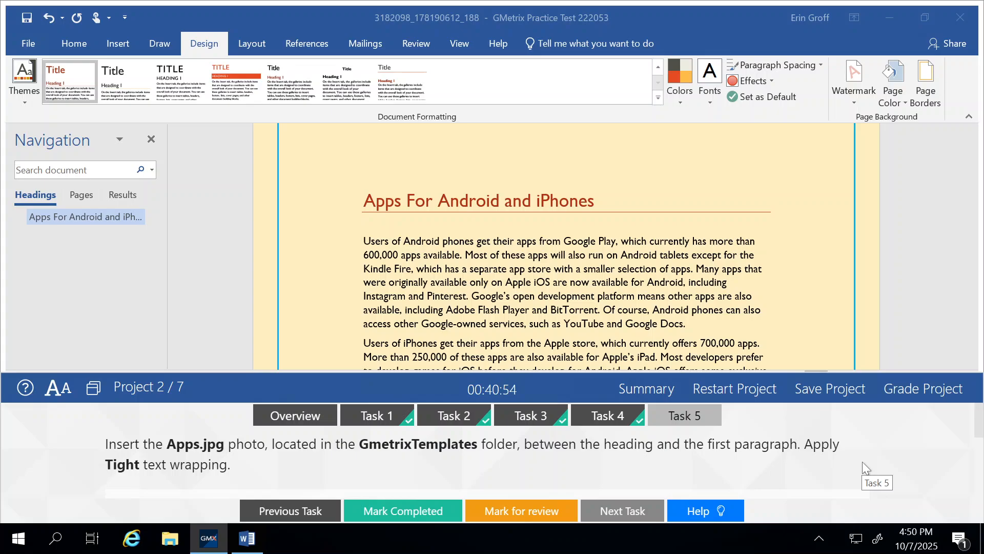
# Insert the Apps picture from the GMetrixTemplates folder on the blank line between the heading and the first paragraph.
pyautogui.click(373, 232)
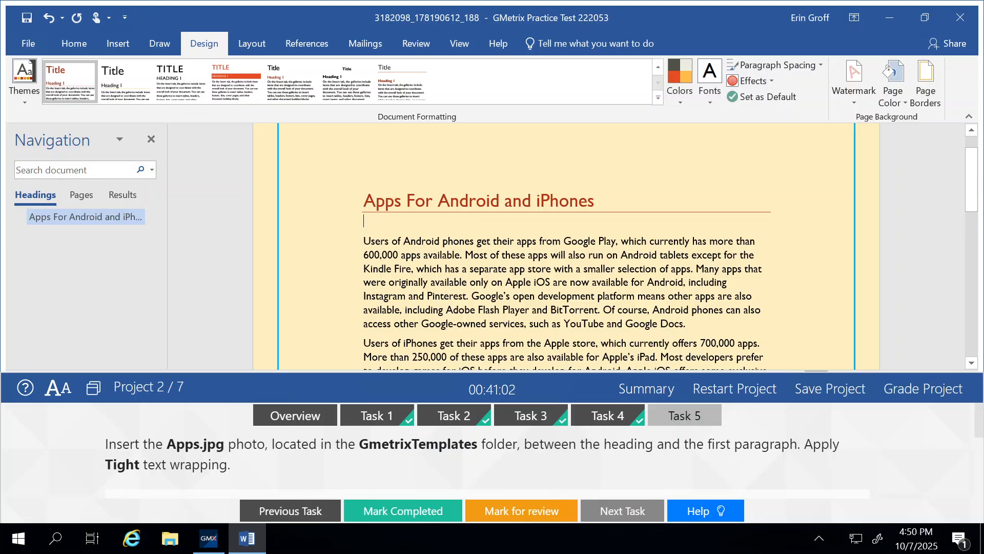
pyautogui.click(124, 45)
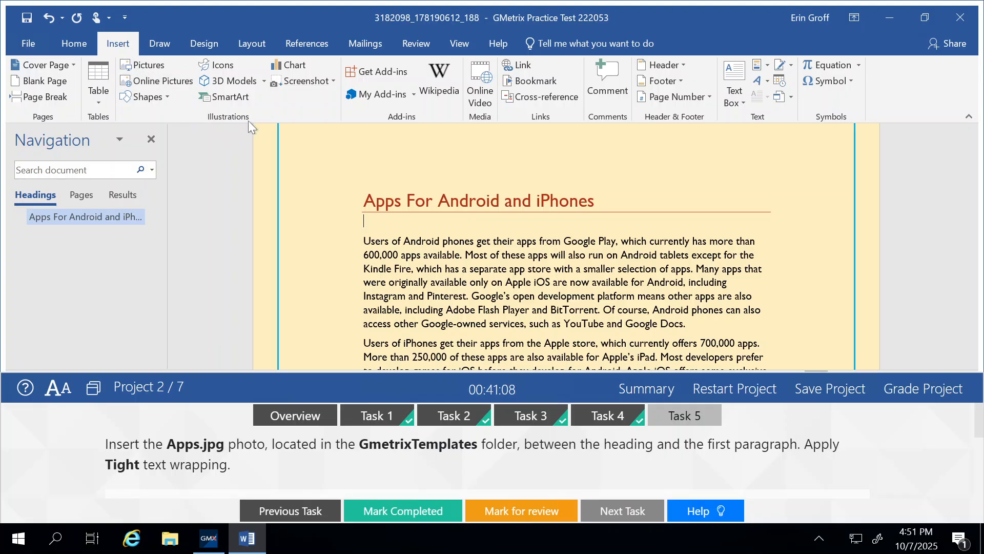
pyautogui.click(146, 65)
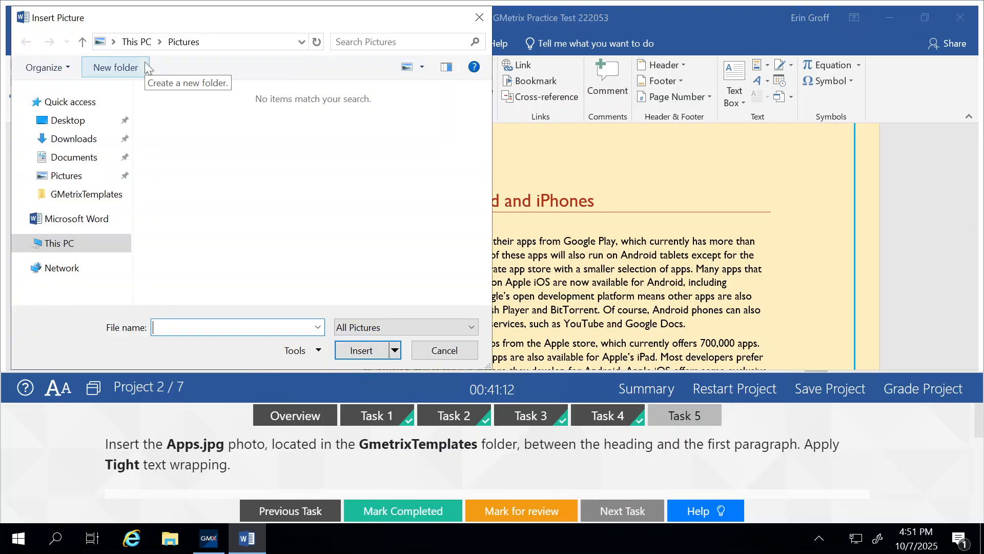
pyautogui.click(75, 198)
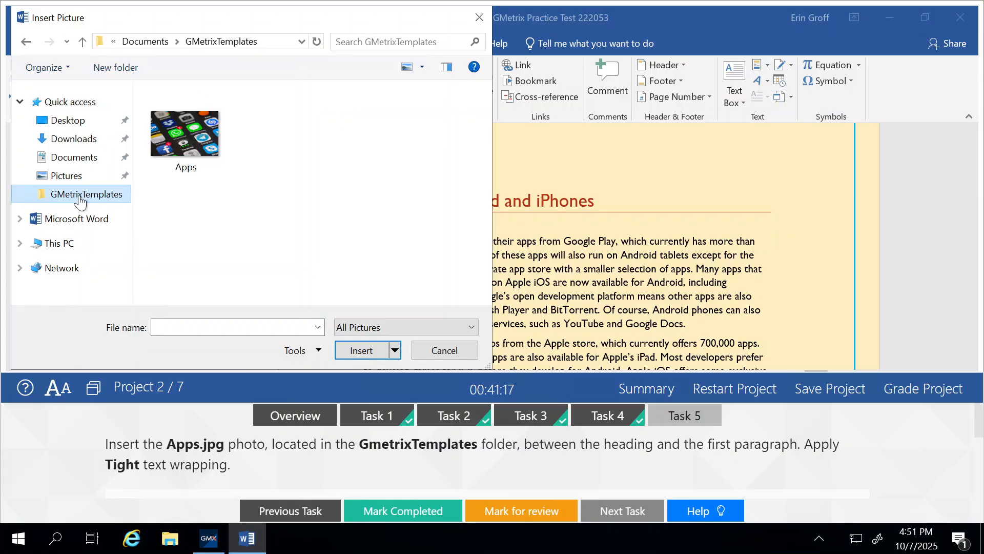
pyautogui.click(196, 171)
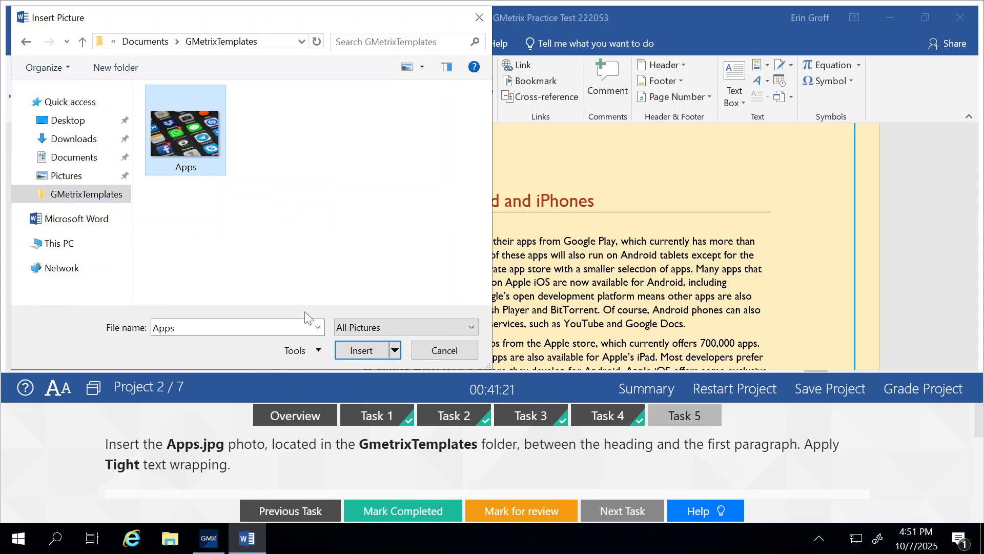
pyautogui.click(357, 352)
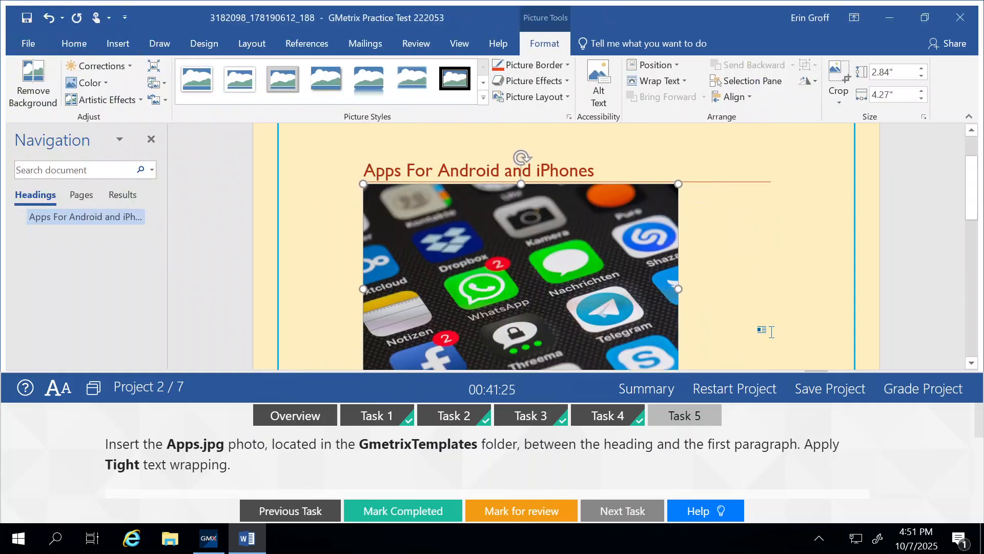
# Apply Tight text wrapping to the inserted Apps picture and deselect it.
pyautogui.scroll(-2, 766, 330)
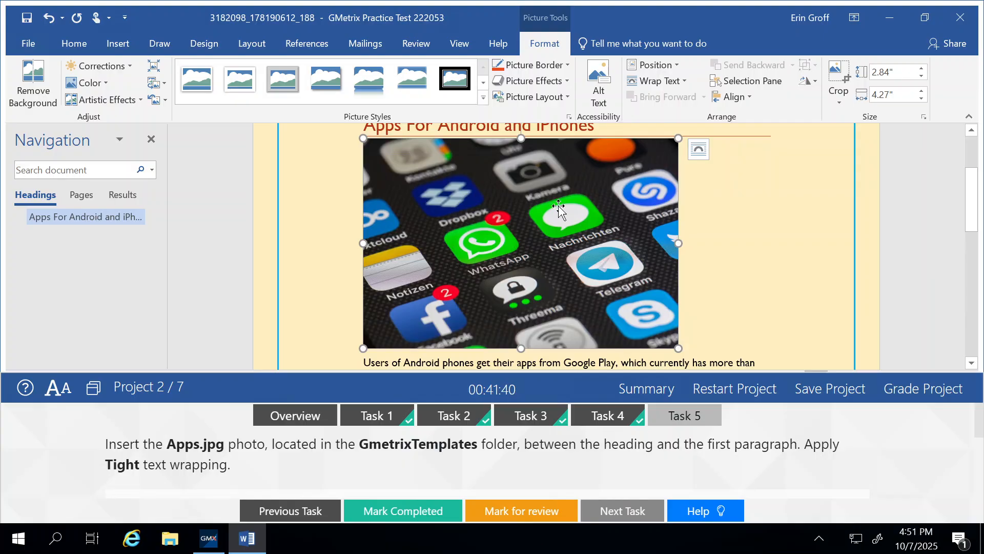
pyautogui.click(702, 155)
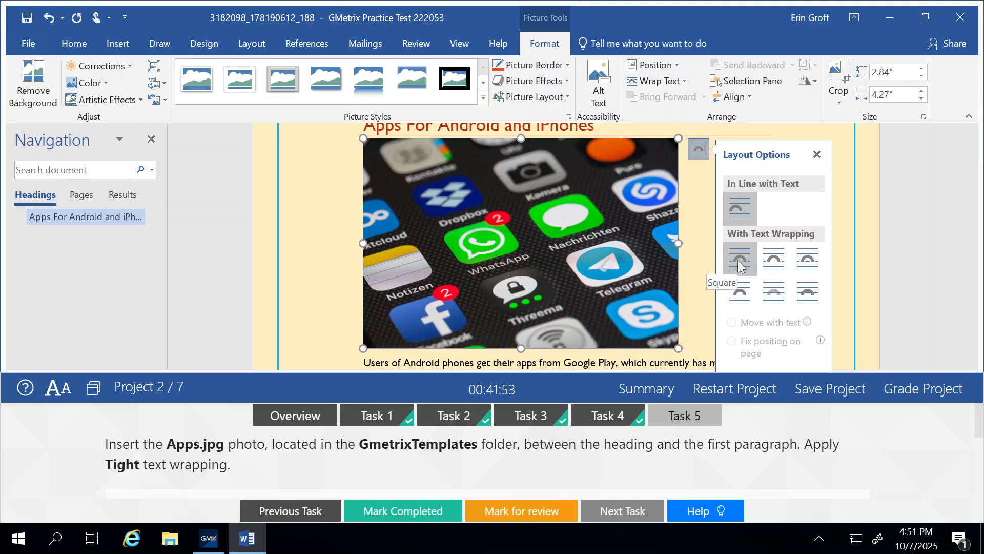
pyautogui.click(775, 265)
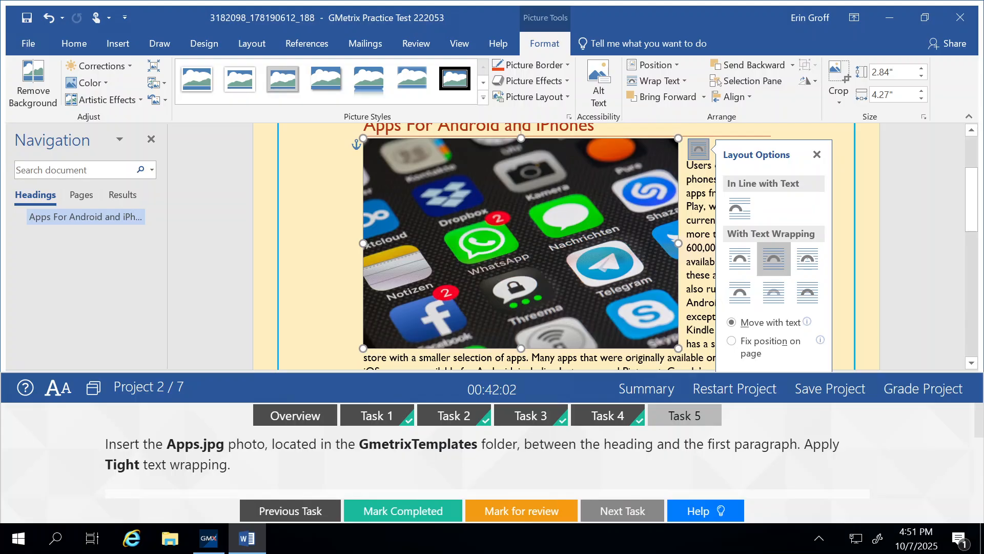
pyautogui.click(703, 289)
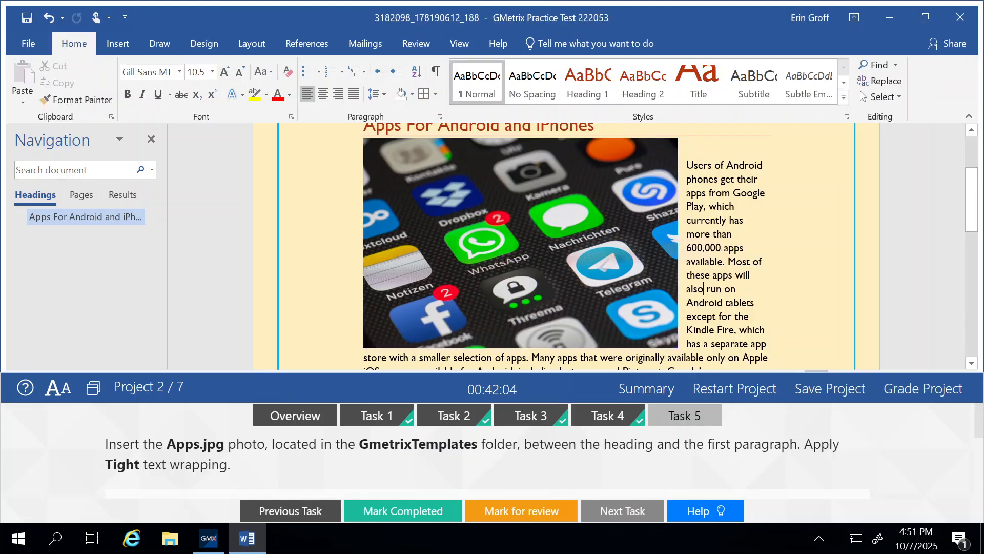
# Mark Task 5 completed, then grade Project 2 and continue past its feedback.
pyautogui.click(395, 515)
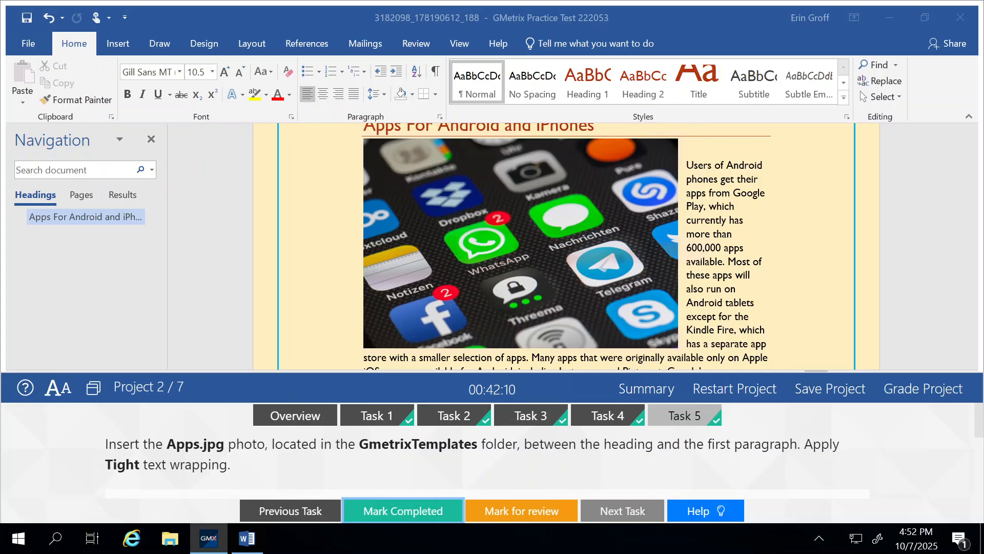
pyautogui.click(915, 394)
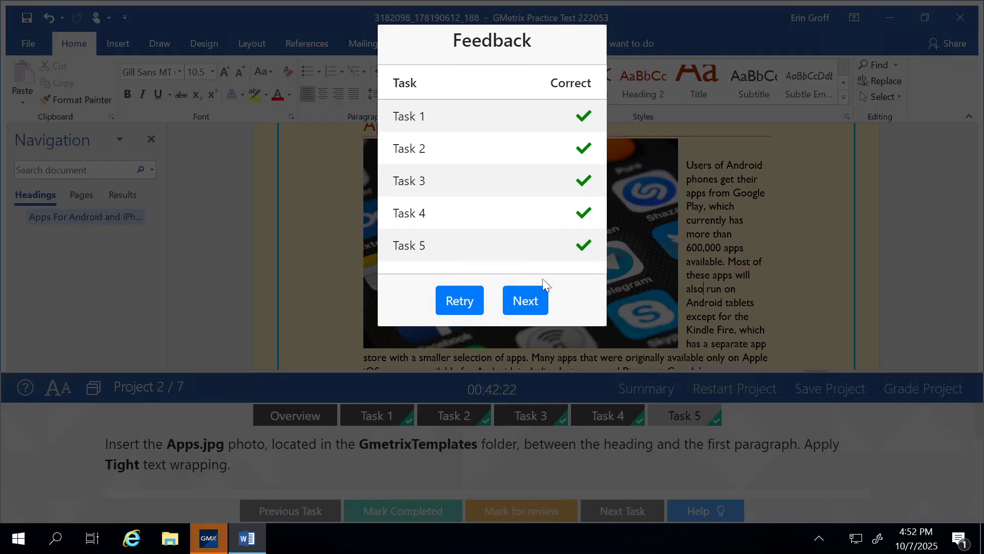
pyautogui.click(527, 303)
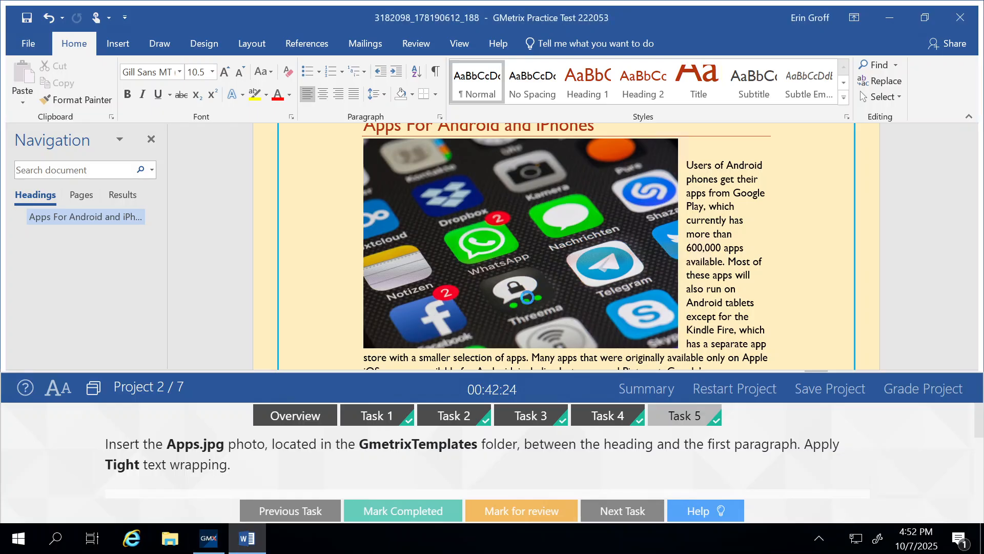